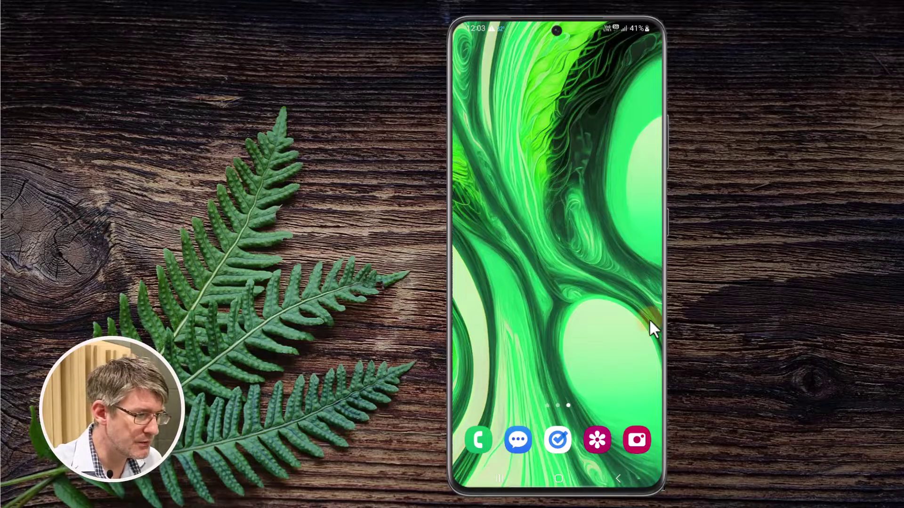
Go to Settings > About phone > Software information on the phone
{"action": "left_click_drag", "start_coordinate": [599, 341], "coordinate": [623, 171]}
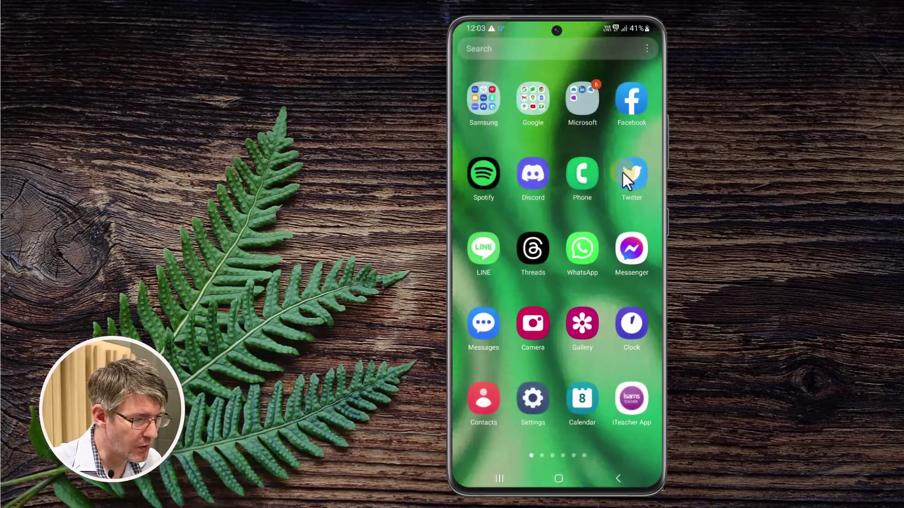
{"action": "left_click", "coordinate": [539, 409]}
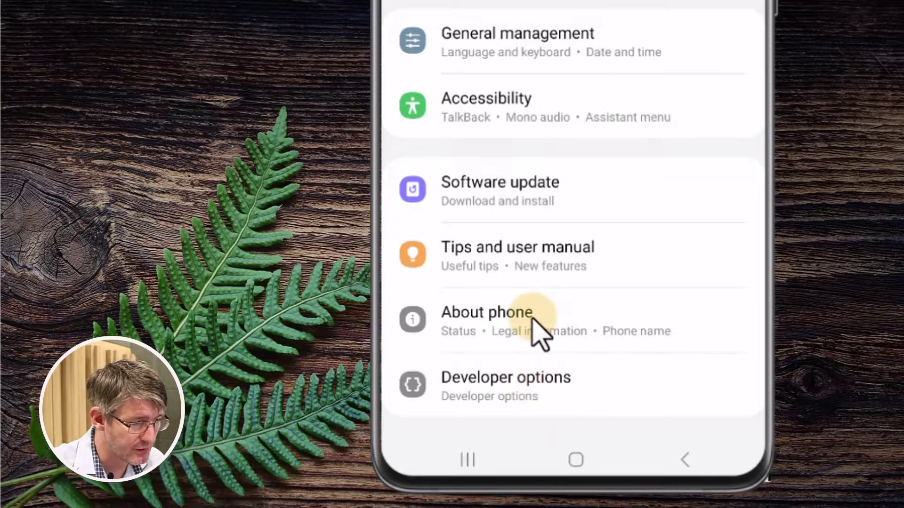
{"action": "left_click", "coordinate": [498, 324]}
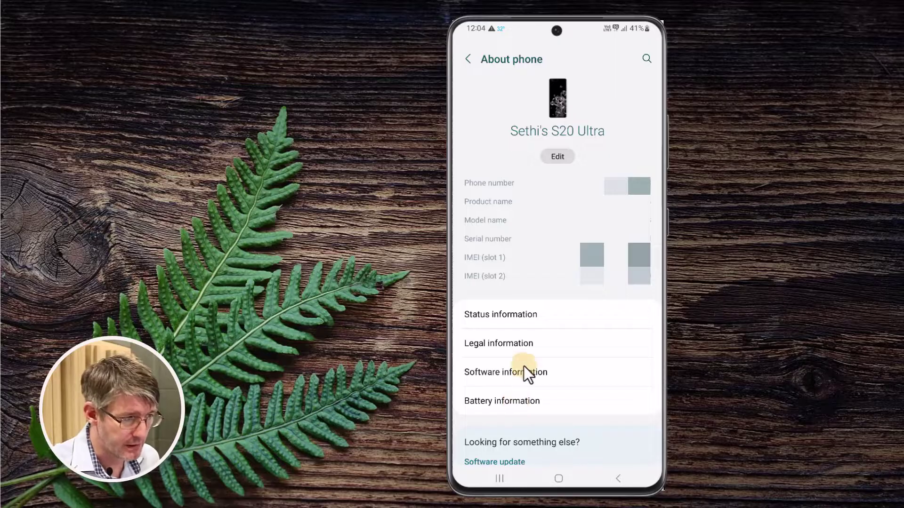
{"action": "scroll", "coordinate": [552, 261], "scroll_direction": "up", "scroll_amount": 3}
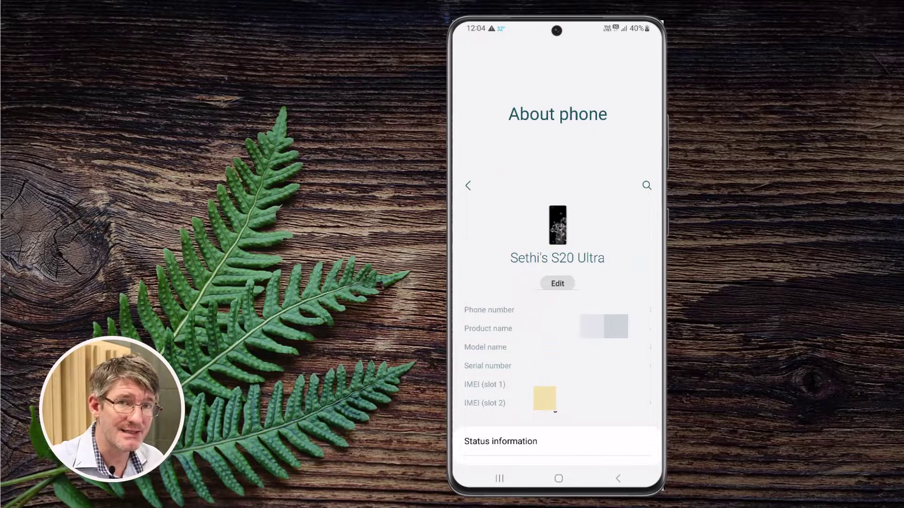
{"action": "scroll", "coordinate": [548, 394], "scroll_direction": "down", "scroll_amount": 5}
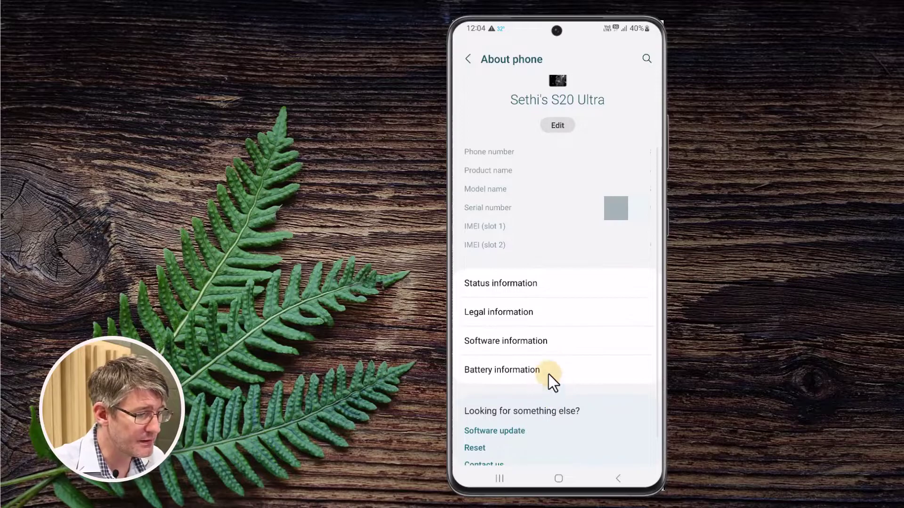
{"action": "left_click", "coordinate": [542, 344]}
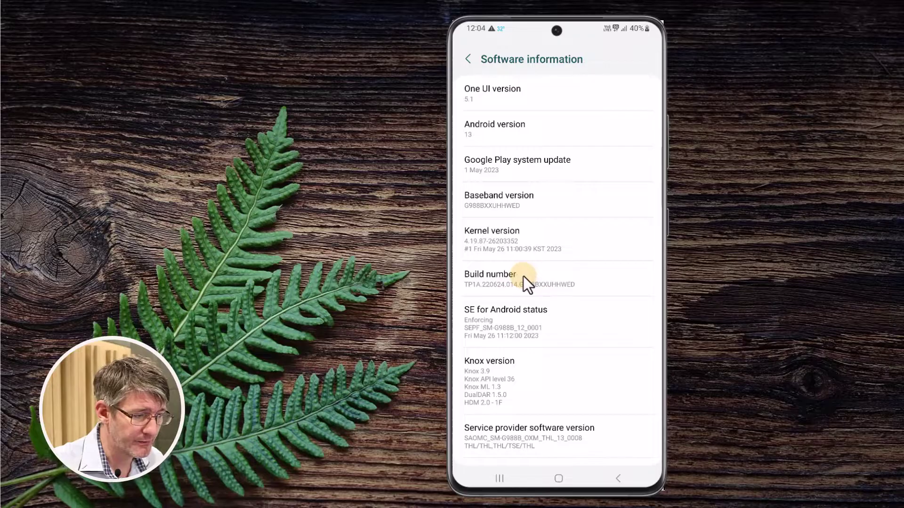
Tap Build number repeatedly until the phone reports developer mode is already on
{"action": "left_click", "coordinate": [523, 277]}
{"action": "left_click", "coordinate": [523, 276]}
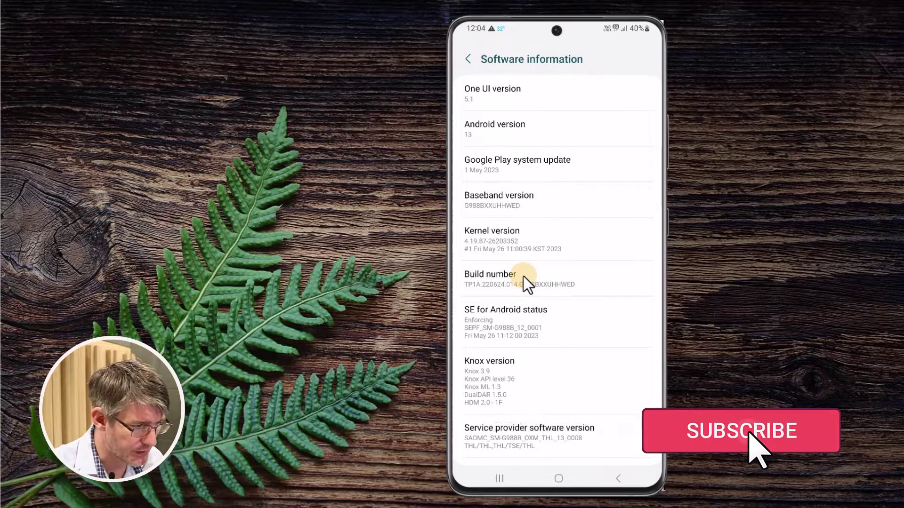
{"action": "left_click", "coordinate": [523, 276]}
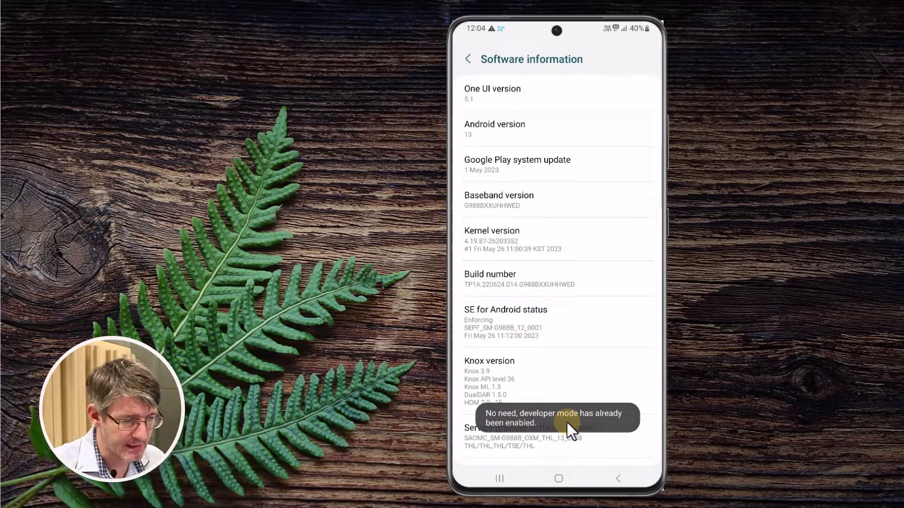
Check under Debugging in Developer options that USB debugging is on, then go back
{"action": "left_click", "coordinate": [469, 58]}
{"action": "left_click", "coordinate": [469, 60]}
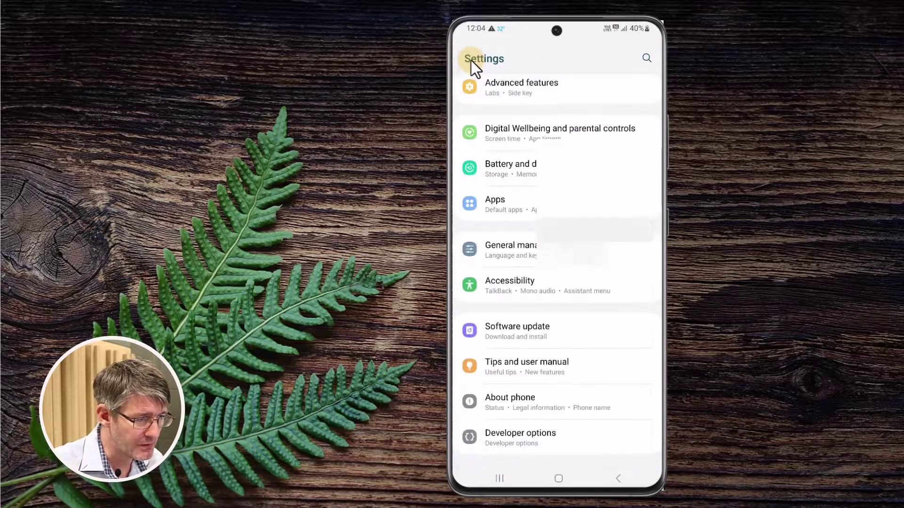
{"action": "left_click", "coordinate": [554, 446]}
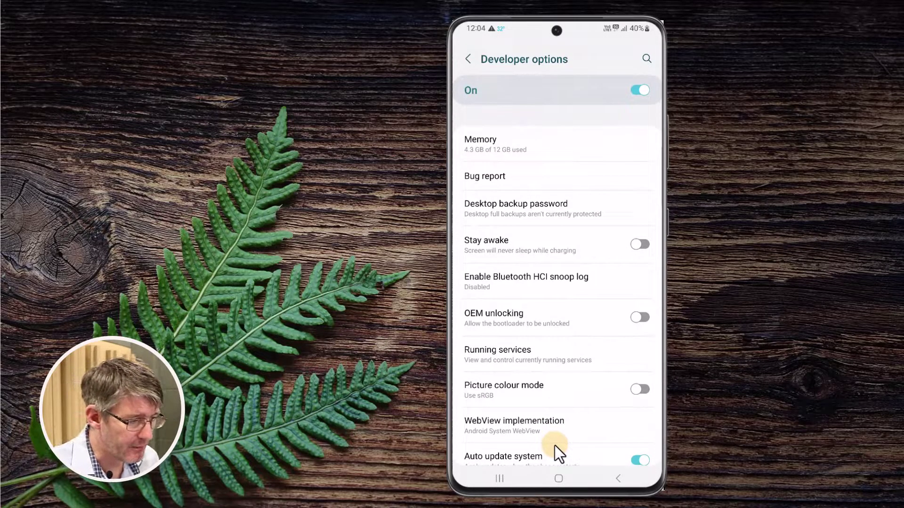
{"action": "scroll", "coordinate": [555, 446], "scroll_direction": "down", "scroll_amount": 8}
{"action": "scroll", "coordinate": [555, 445], "scroll_direction": "down", "scroll_amount": 1}
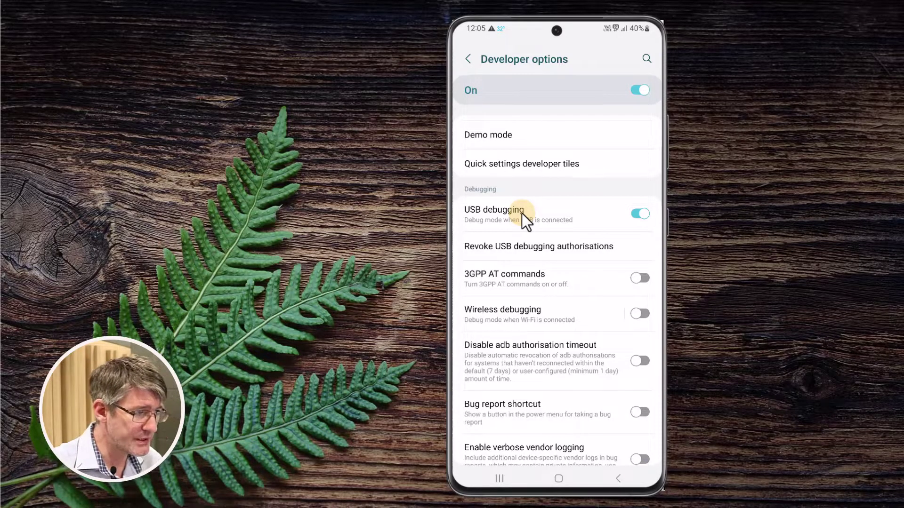
{"action": "left_click", "coordinate": [468, 60]}
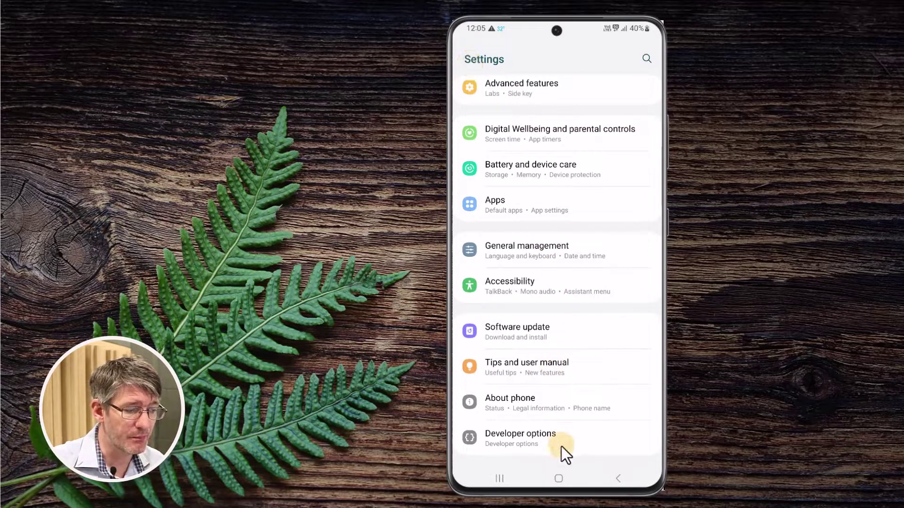
View the phone's USB settings from the notification shade, then go back to the home screen
{"action": "left_click", "coordinate": [559, 478]}
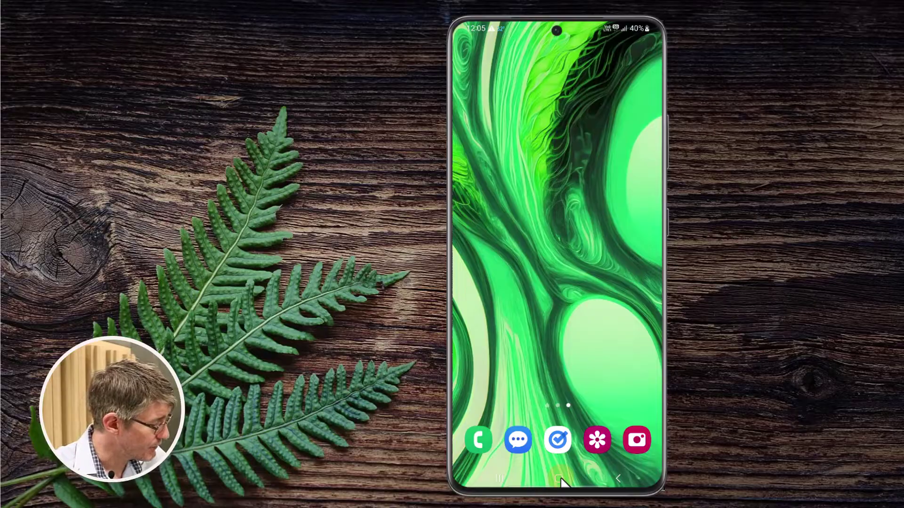
{"action": "key", "text": "ctrl+n"}
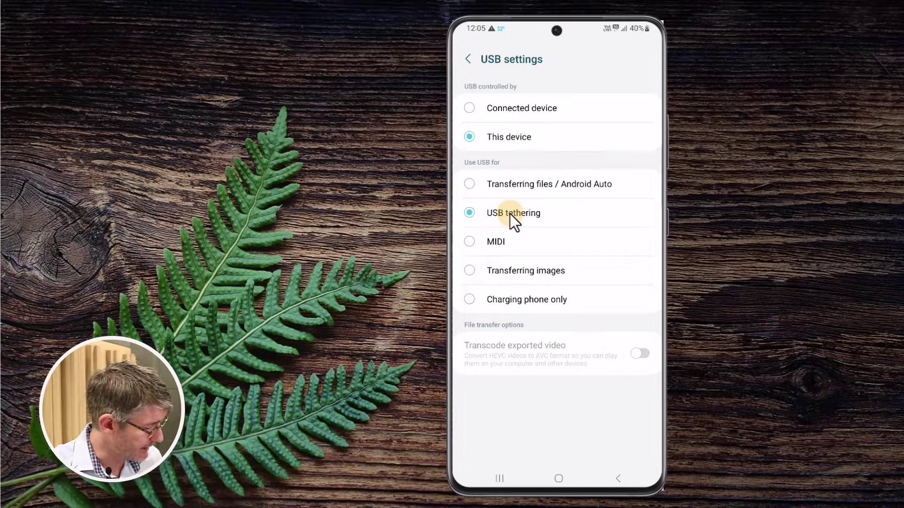
{"action": "middle_click", "coordinate": [510, 214]}
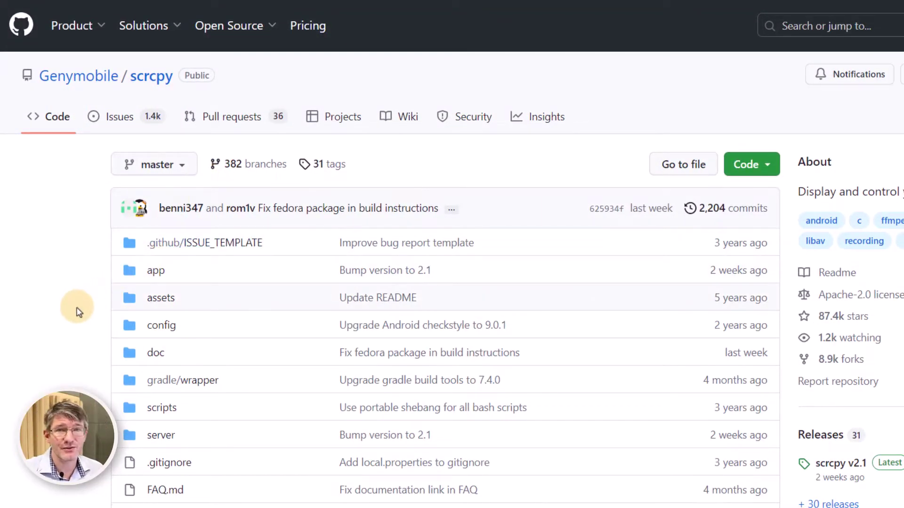
Go to the Windows section under Get the app and download scrcpy-win64-v2.1.zip
{"action": "scroll", "coordinate": [78, 312], "scroll_direction": "down", "scroll_amount": 20}
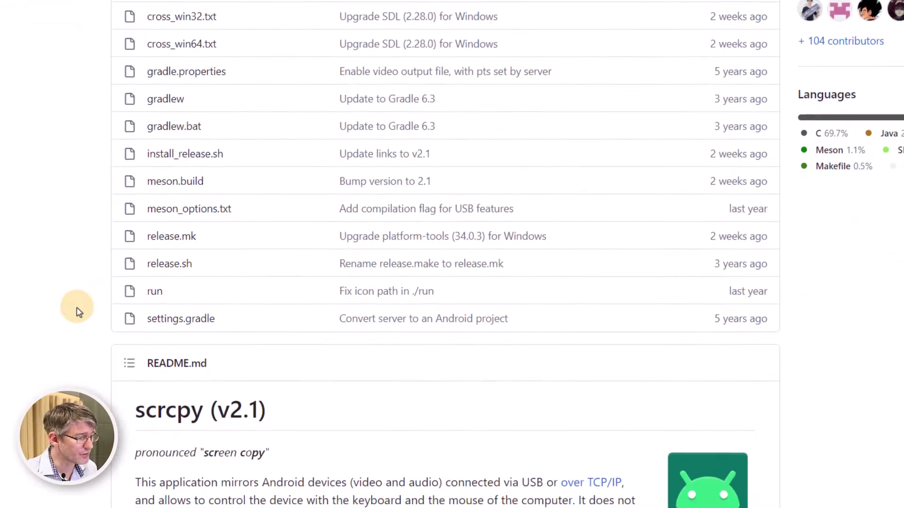
{"action": "scroll", "coordinate": [78, 312], "scroll_direction": "down", "scroll_amount": 19}
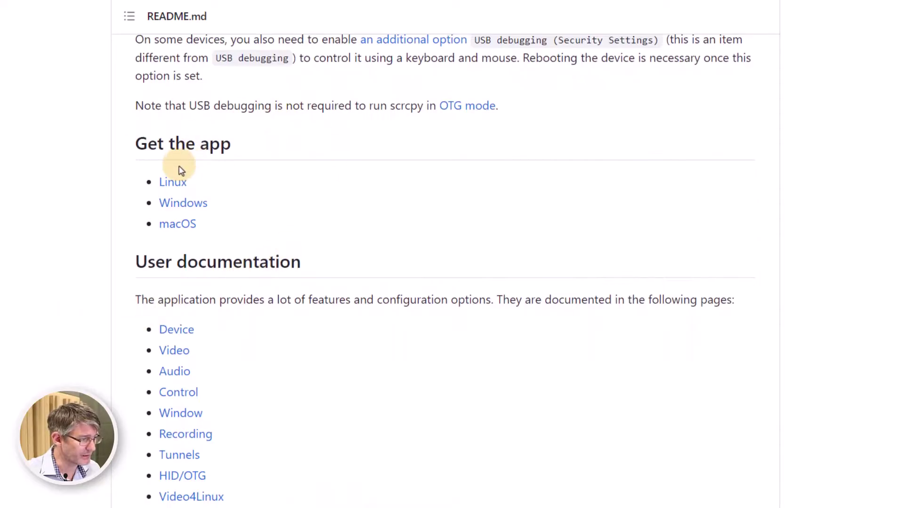
{"action": "left_click", "coordinate": [199, 206]}
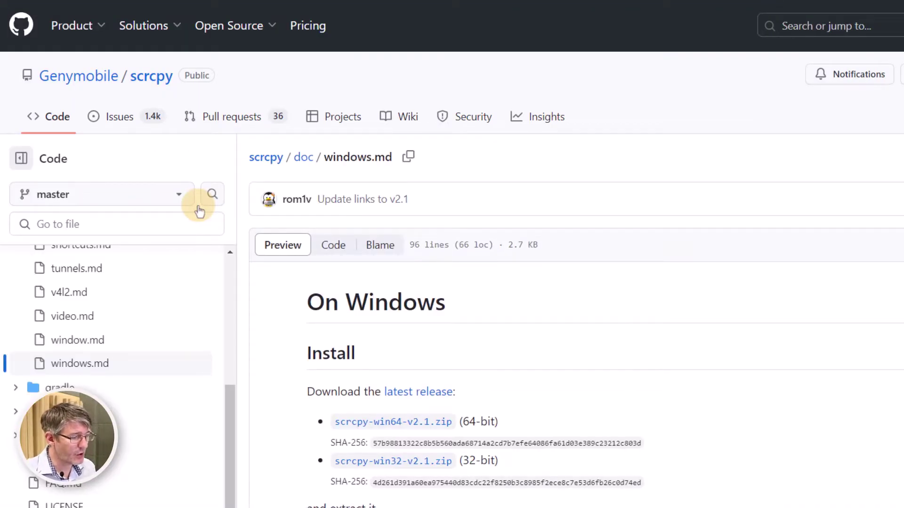
{"action": "scroll", "coordinate": [598, 372], "scroll_direction": "down", "scroll_amount": 3}
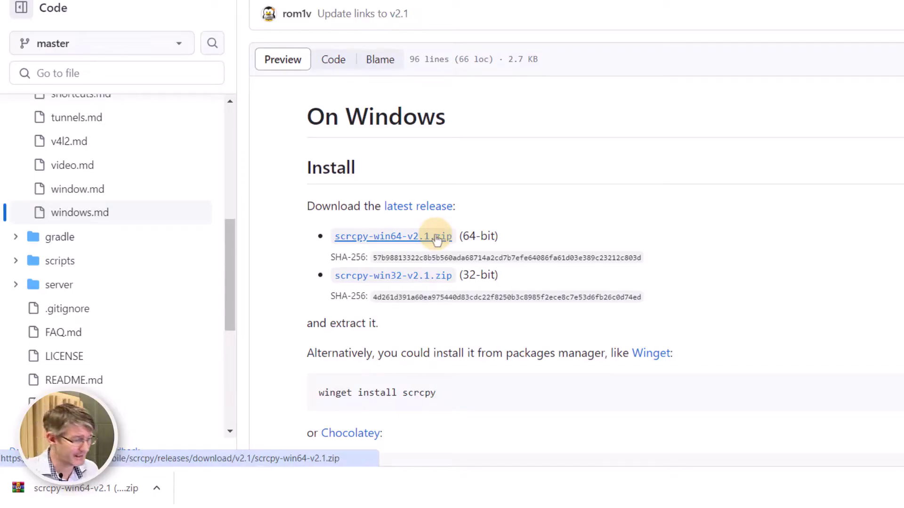
Open scrcpy-win64-v2.1.zip in WinRAR and show the scrcpy-win64-v2.1 folder in File Explorer
{"action": "left_click", "coordinate": [117, 495]}
{"action": "left_click", "coordinate": [338, 145]}
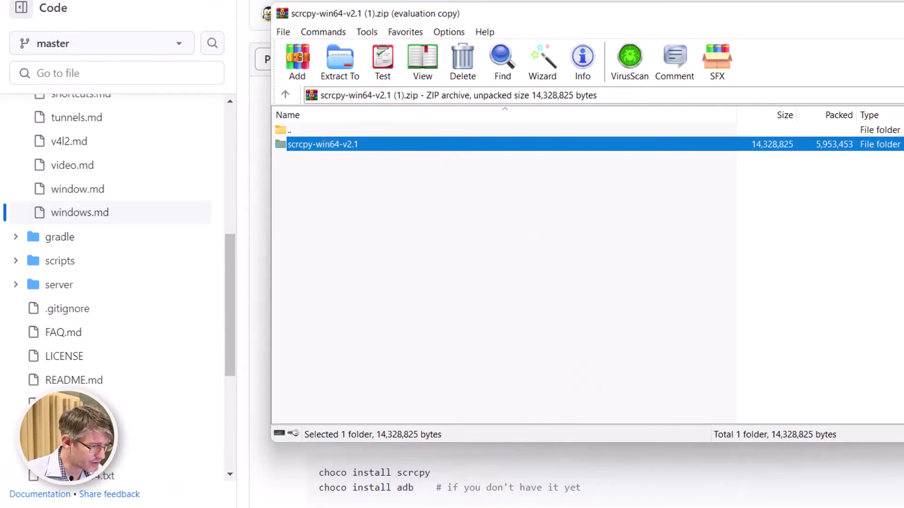
{"action": "left_click", "coordinate": [544, 468]}
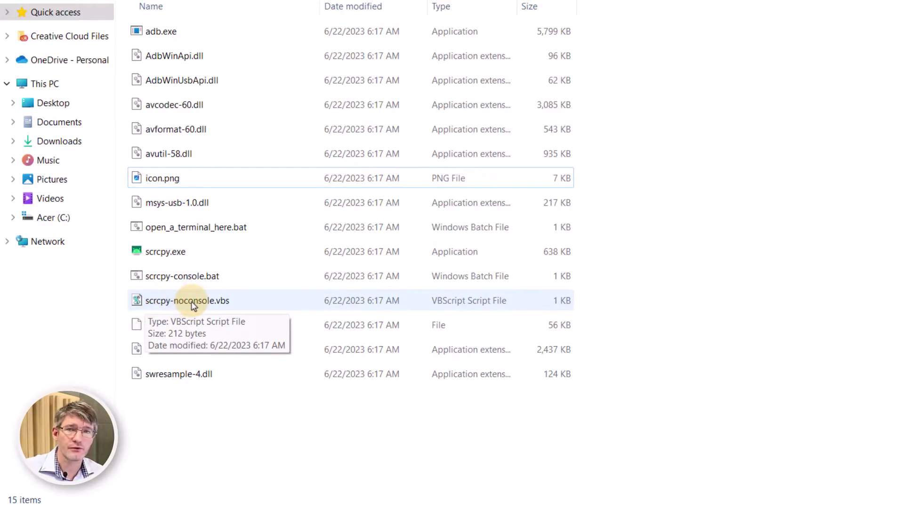
Launch scrcpy-noconsole.vbs and swipe the SM-G988B app drawer open and closed in the mirror
{"action": "left_click", "coordinate": [207, 302]}
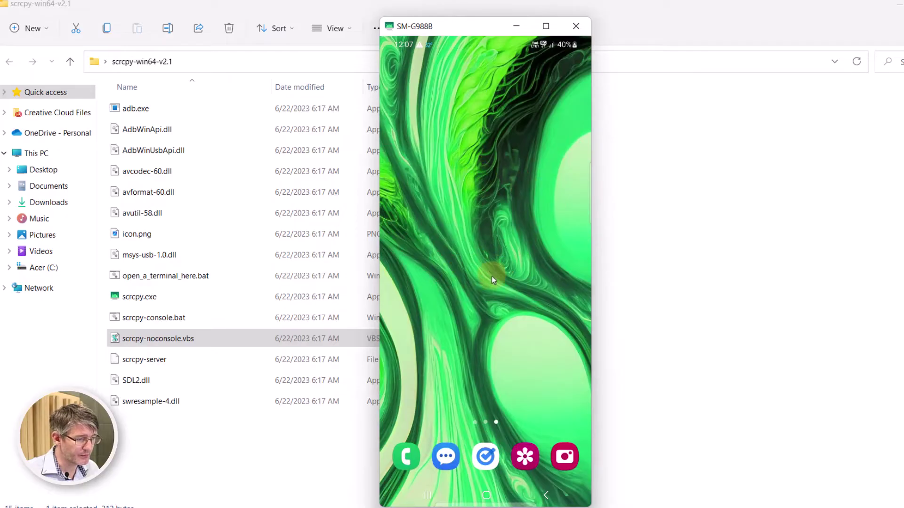
{"action": "left_click_drag", "start_coordinate": [491, 277], "coordinate": [504, 105]}
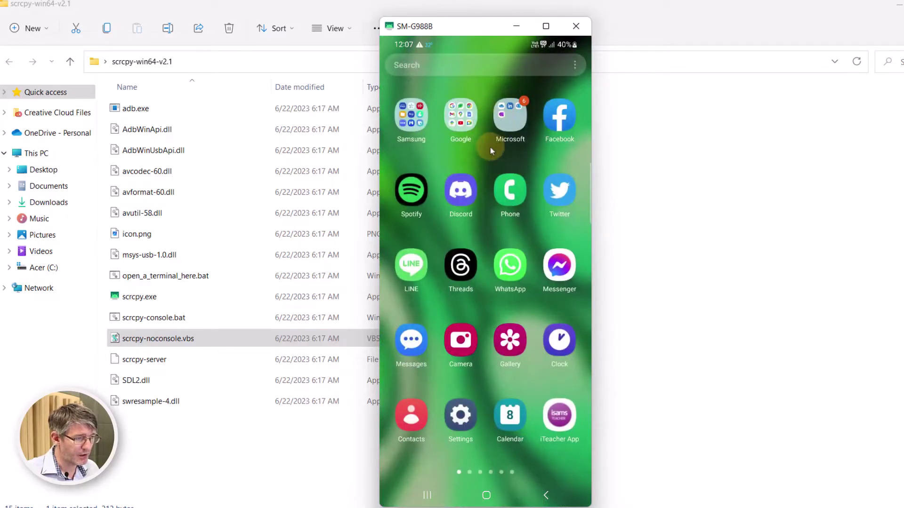
{"action": "left_click_drag", "start_coordinate": [486, 172], "coordinate": [475, 309]}
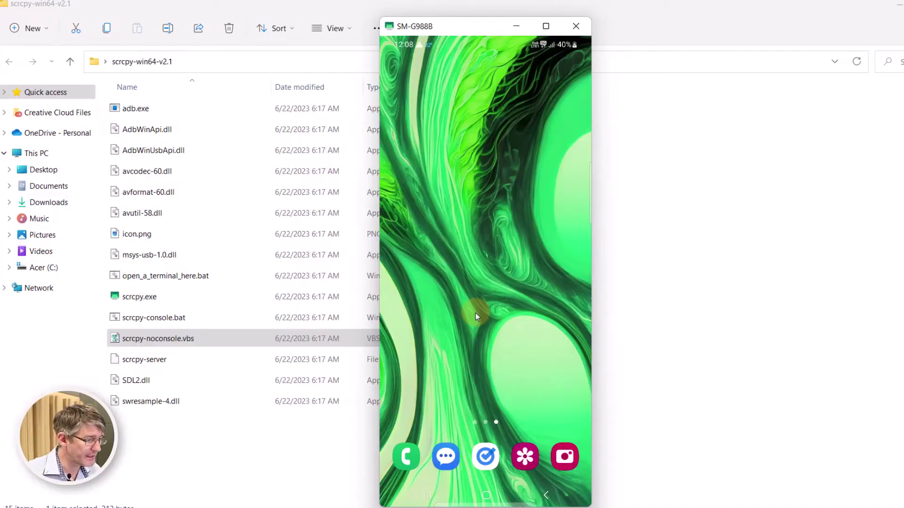
{"action": "left_click", "coordinate": [231, 444]}
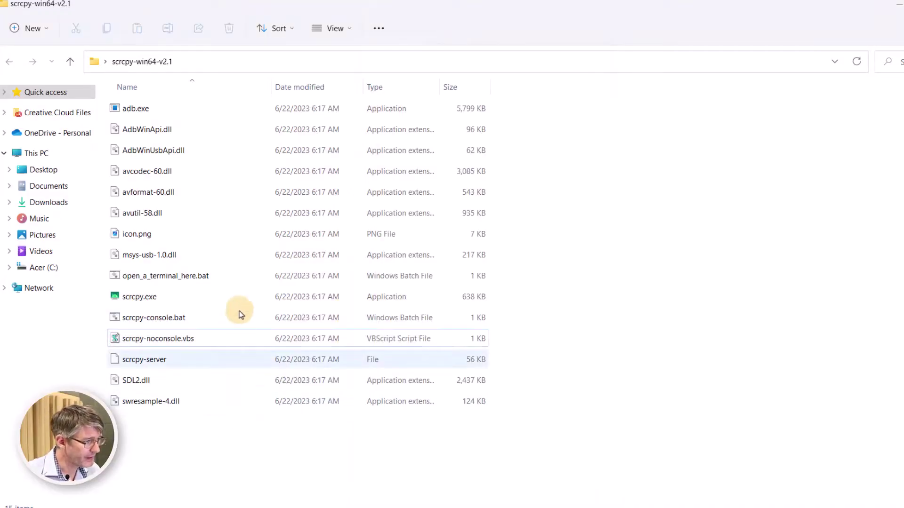
{"action": "double_click", "coordinate": [175, 277]}
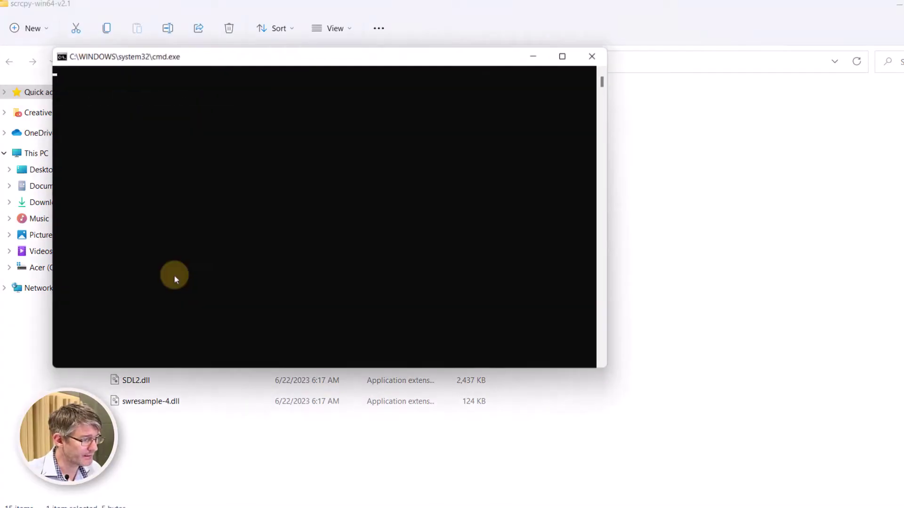
{"action": "left_click", "coordinate": [569, 58]}
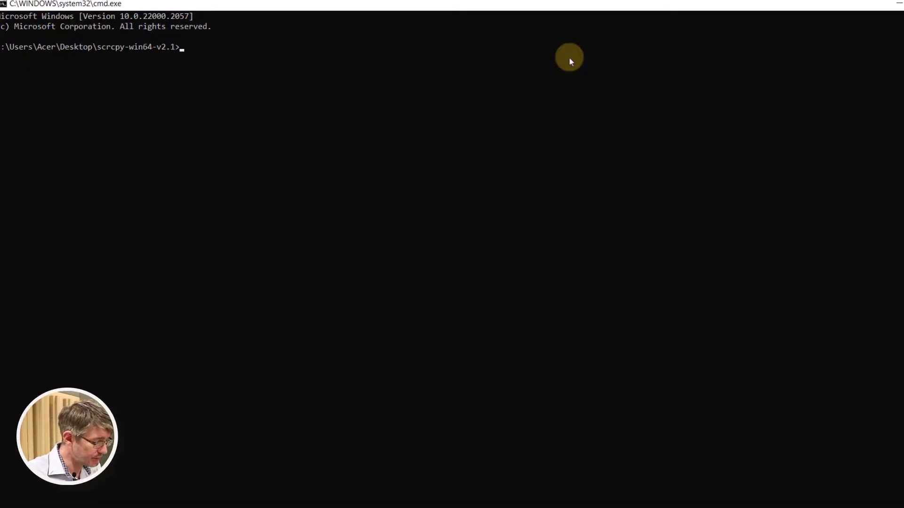
{"action": "type", "text": "scrcpy "}
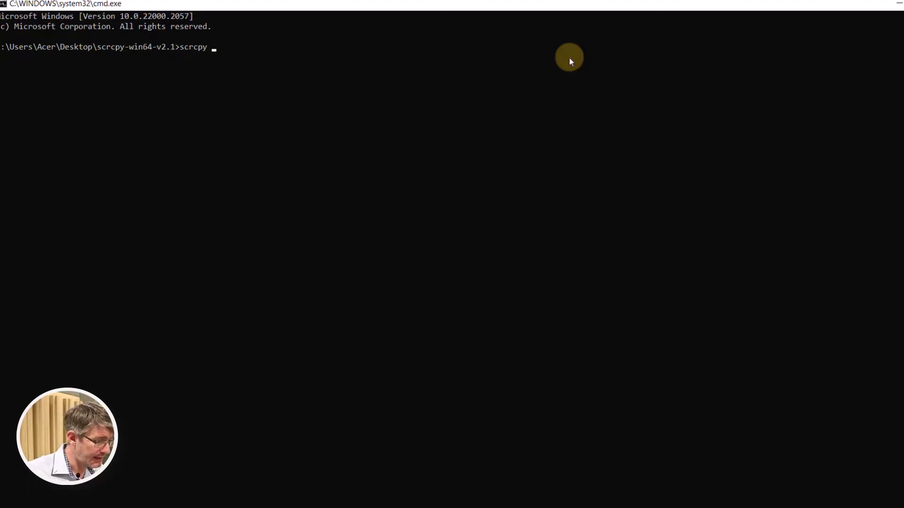
{"action": "type", "text": "--help"}
{"action": "key", "text": "Return"}
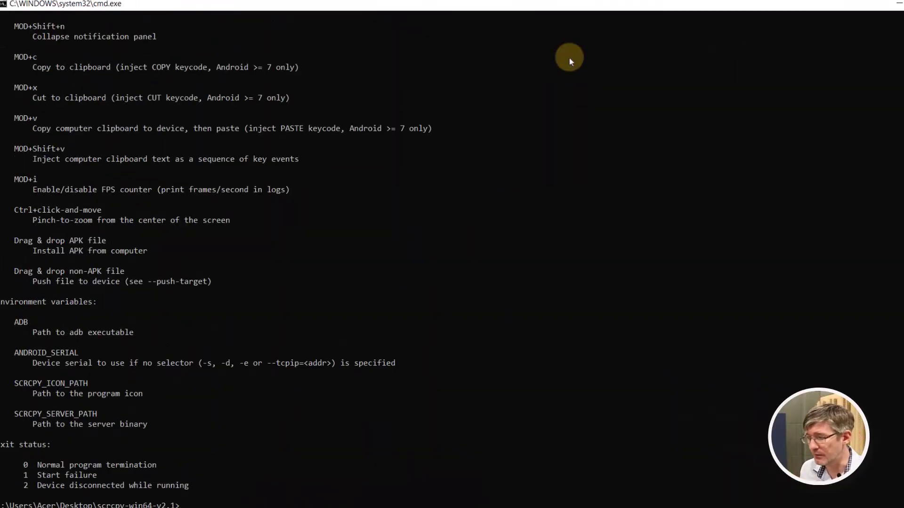
{"action": "scroll", "coordinate": [299, 214], "scroll_direction": "up", "scroll_amount": 20}
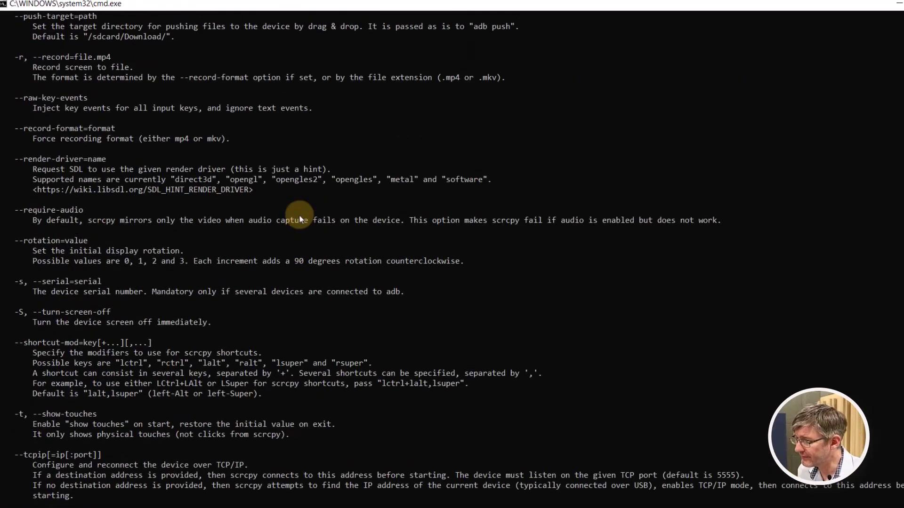
{"action": "scroll", "coordinate": [28, 138], "scroll_direction": "up", "scroll_amount": 3}
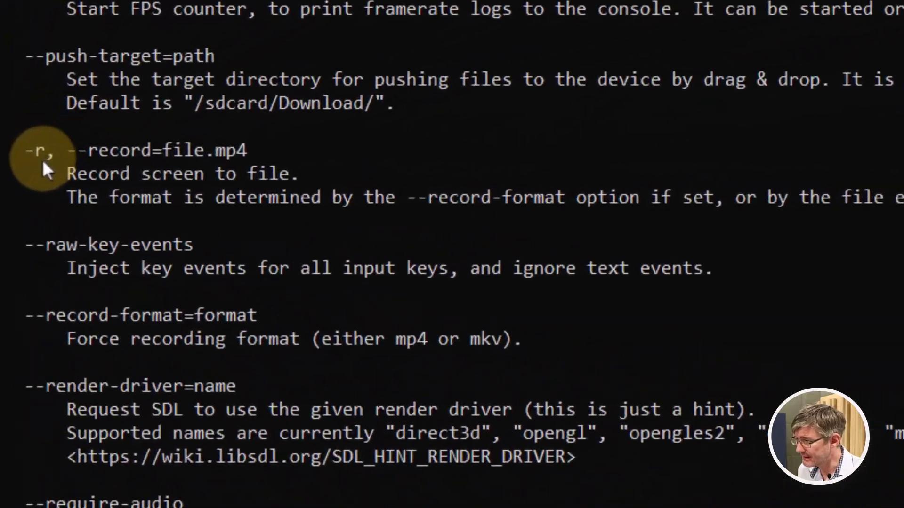
{"action": "left_click_drag", "start_coordinate": [28, 152], "coordinate": [43, 153]}
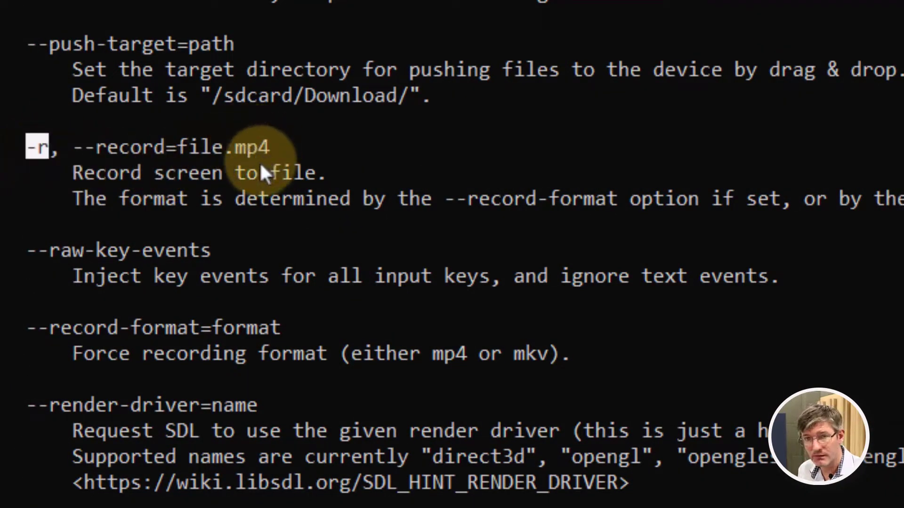
{"action": "scroll", "coordinate": [259, 162], "scroll_direction": "up", "scroll_amount": 15}
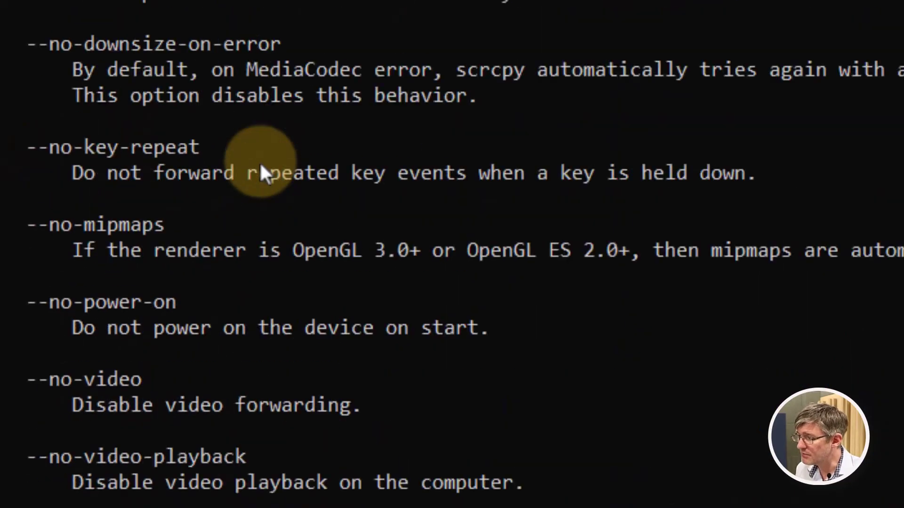
{"action": "scroll", "coordinate": [259, 162], "scroll_direction": "up", "scroll_amount": 4}
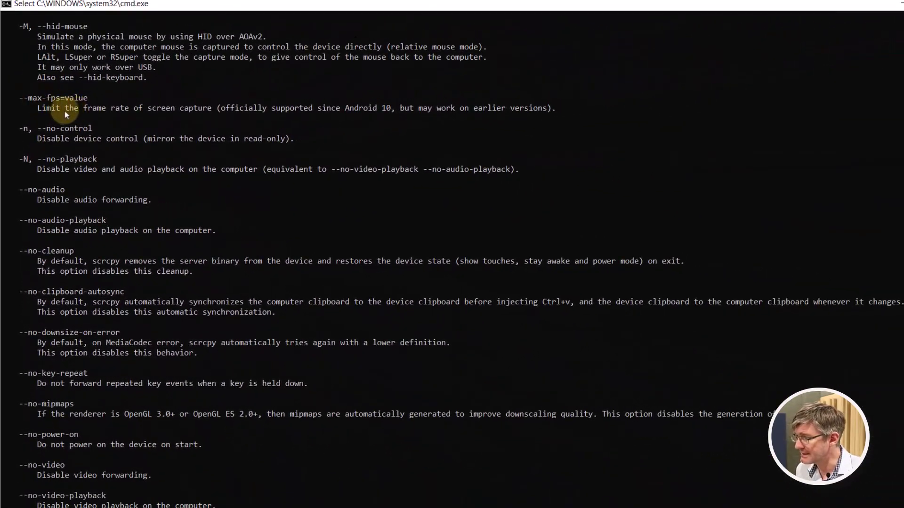
{"action": "scroll", "coordinate": [53, 101], "scroll_direction": "up", "scroll_amount": 16}
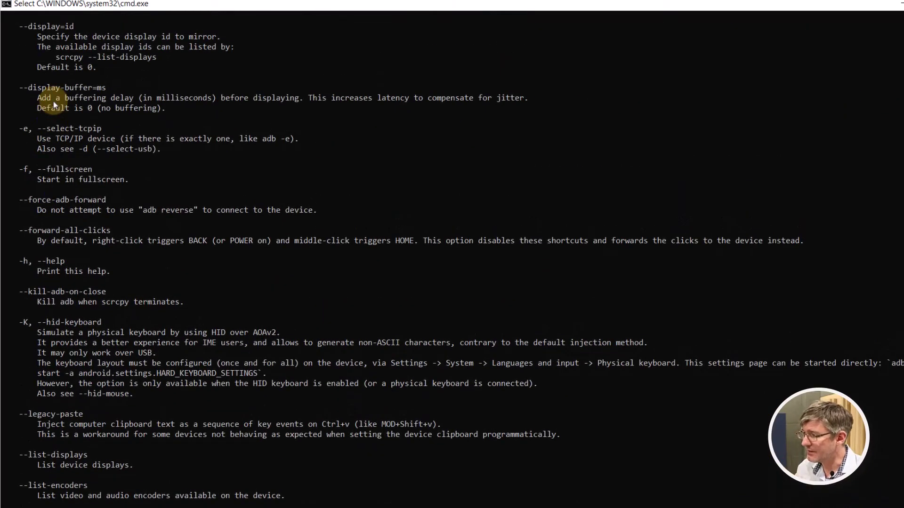
{"action": "scroll", "coordinate": [53, 101], "scroll_direction": "up", "scroll_amount": 11}
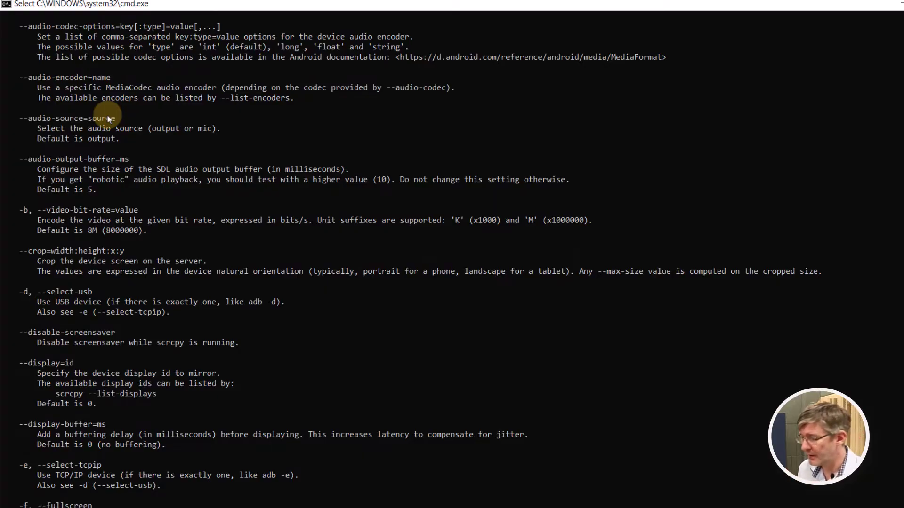
{"action": "scroll", "coordinate": [108, 118], "scroll_direction": "down", "scroll_amount": 20}
{"action": "scroll", "coordinate": [108, 119], "scroll_direction": "down", "scroll_amount": 20}
{"action": "scroll", "coordinate": [107, 115], "scroll_direction": "down", "scroll_amount": 12}
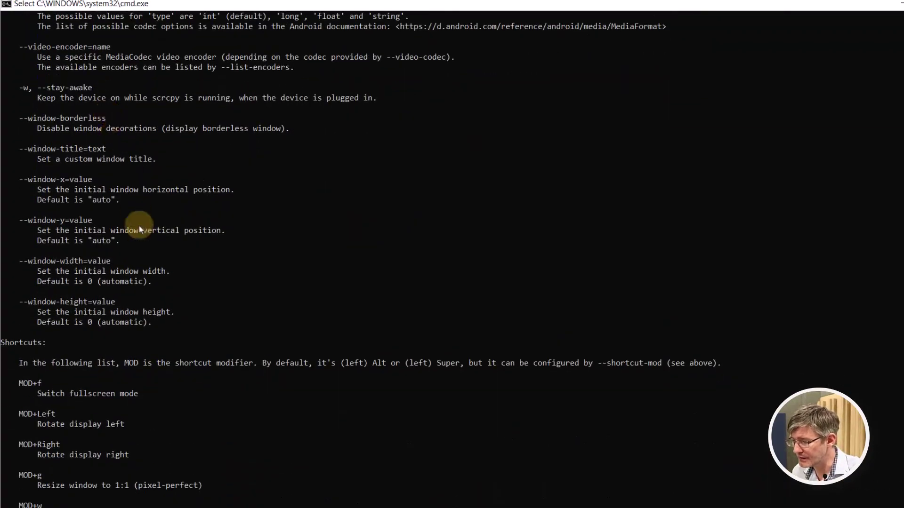
{"action": "scroll", "coordinate": [147, 313], "scroll_direction": "down", "scroll_amount": 2}
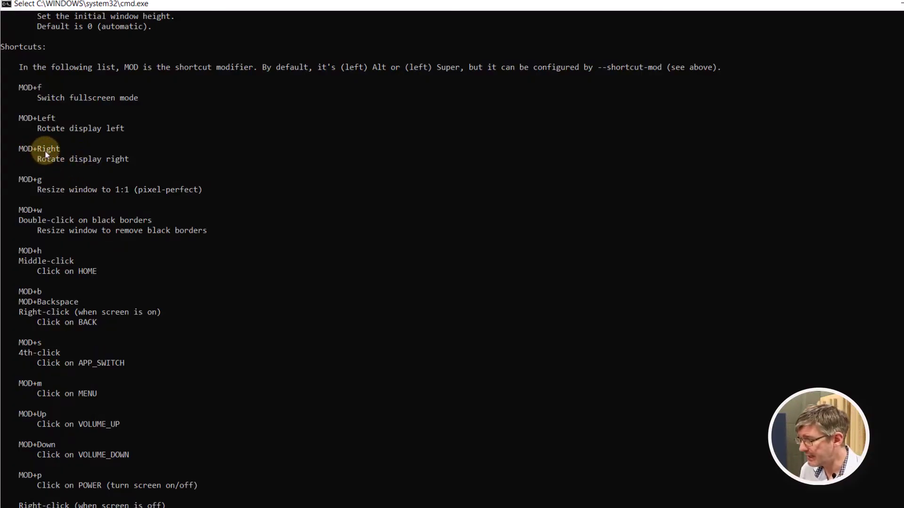
{"action": "scroll", "coordinate": [123, 275], "scroll_direction": "down", "scroll_amount": 7}
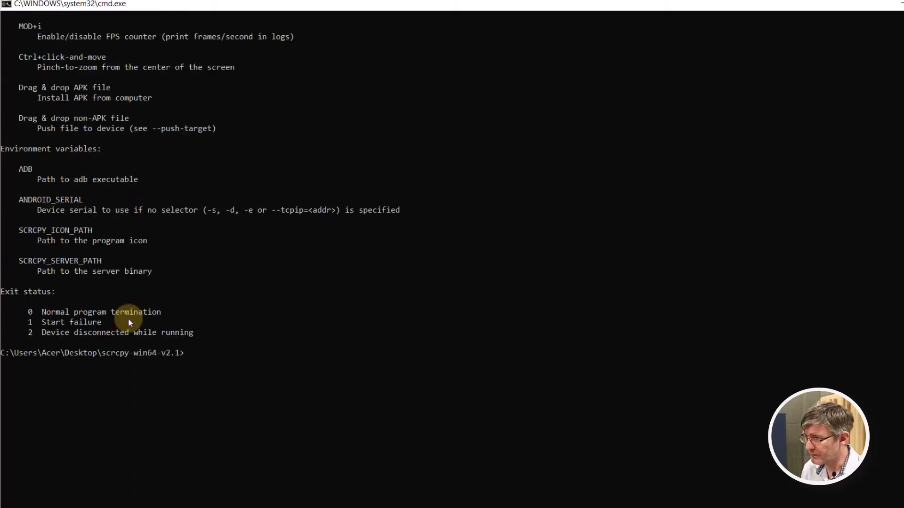
Run 'scrcpy -r demorecording.mp4' to mirror the phone while recording
{"action": "type", "text": "scrcpy"}
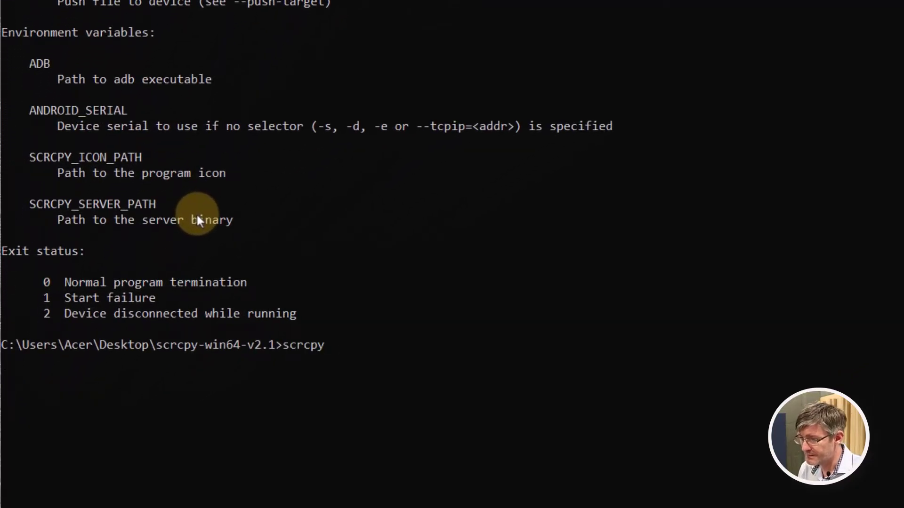
{"action": "type", "text": " -"}
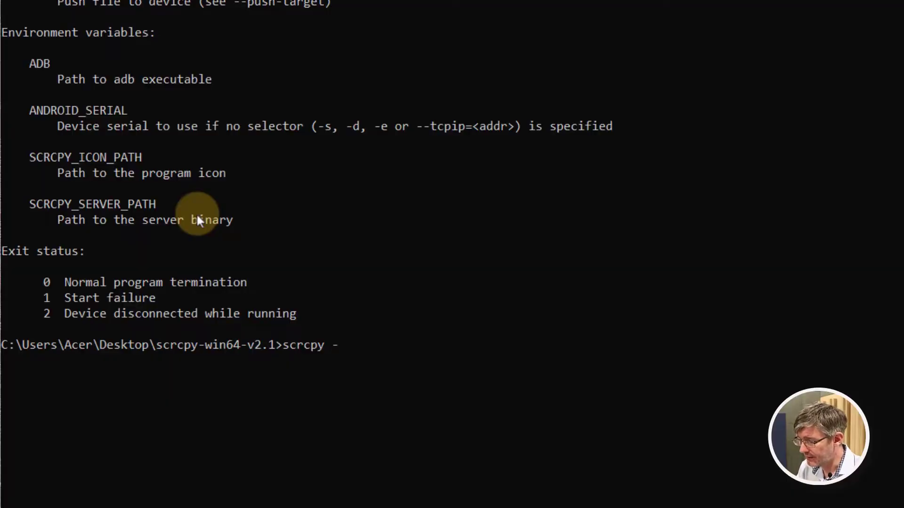
{"action": "type", "text": "r"}
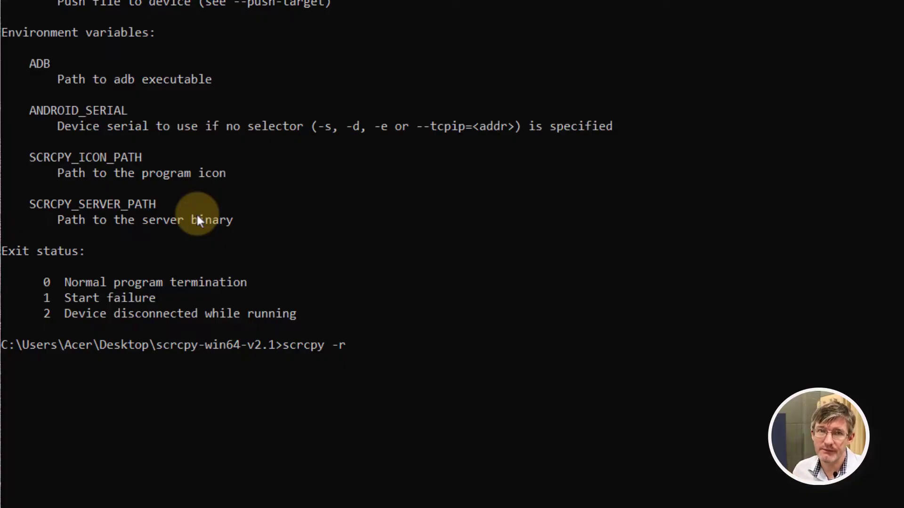
{"action": "type", "text": "demorecording"}
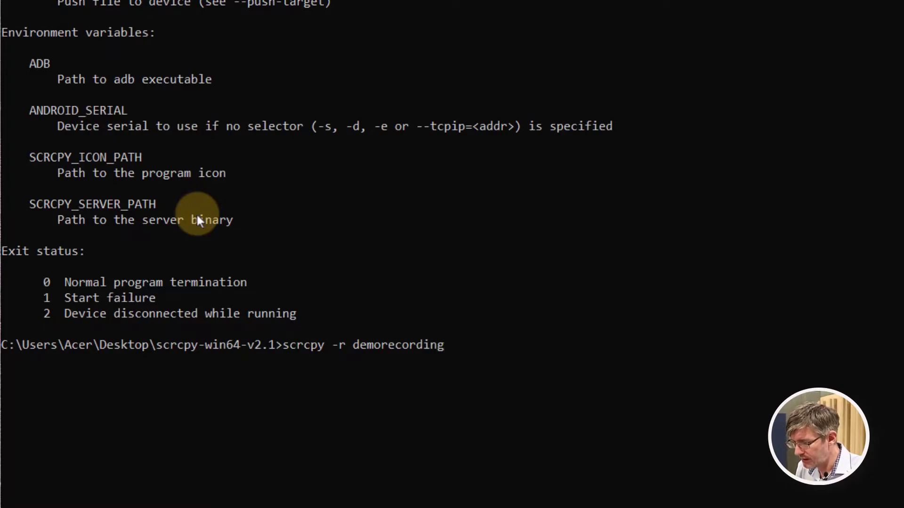
{"action": "type", "text": ".mp4"}
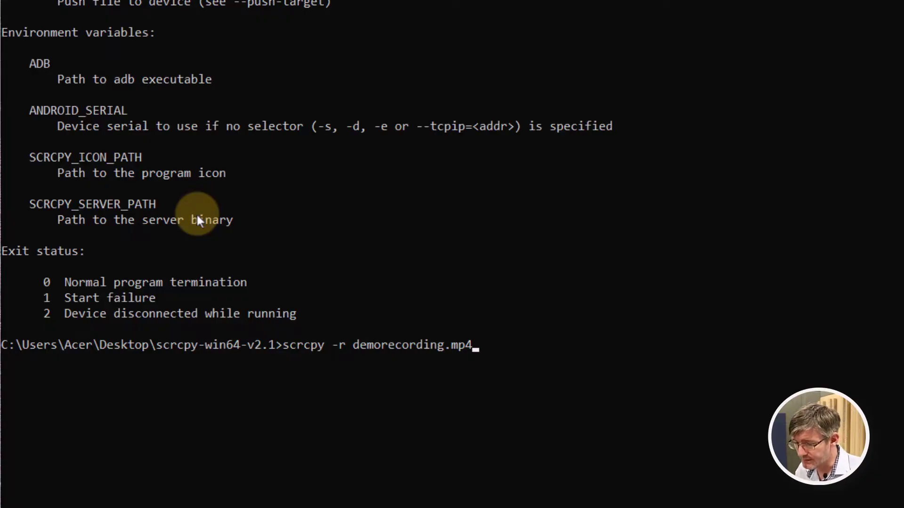
{"action": "key", "text": "Return"}
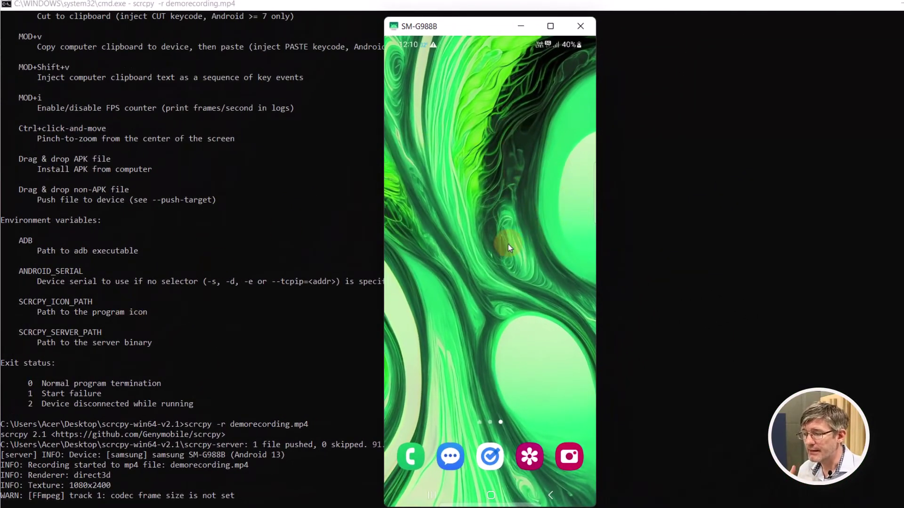
Browse the app drawer, return Home, and close the mirror to finish demorecording.mp4
{"action": "left_click_drag", "start_coordinate": [508, 244], "coordinate": [523, 131]}
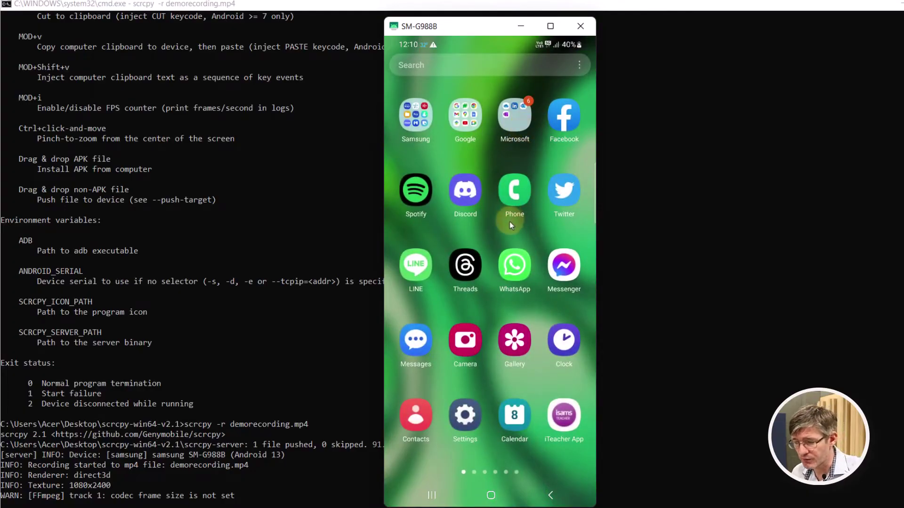
{"action": "scroll", "coordinate": [509, 222], "scroll_direction": "down", "scroll_amount": 2}
{"action": "scroll", "coordinate": [509, 221], "scroll_direction": "up", "scroll_amount": 2}
{"action": "left_click", "coordinate": [491, 498]}
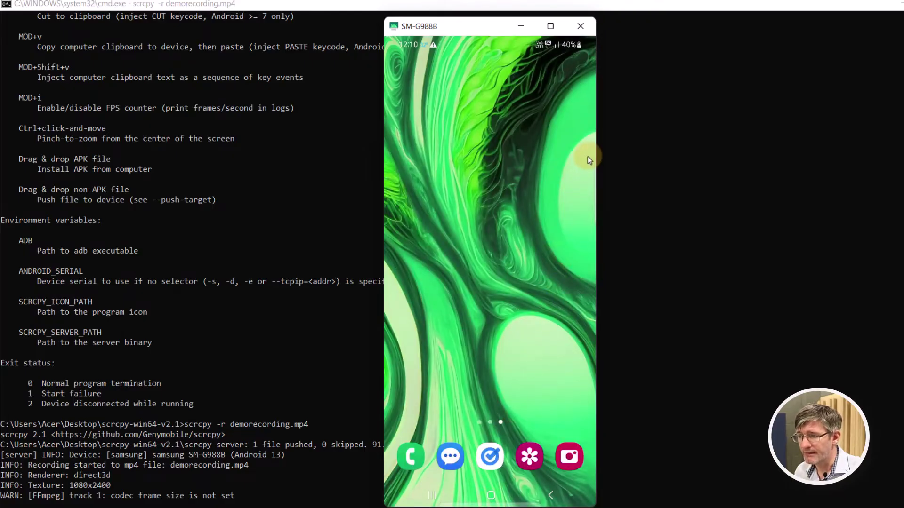
{"action": "left_click", "coordinate": [584, 30]}
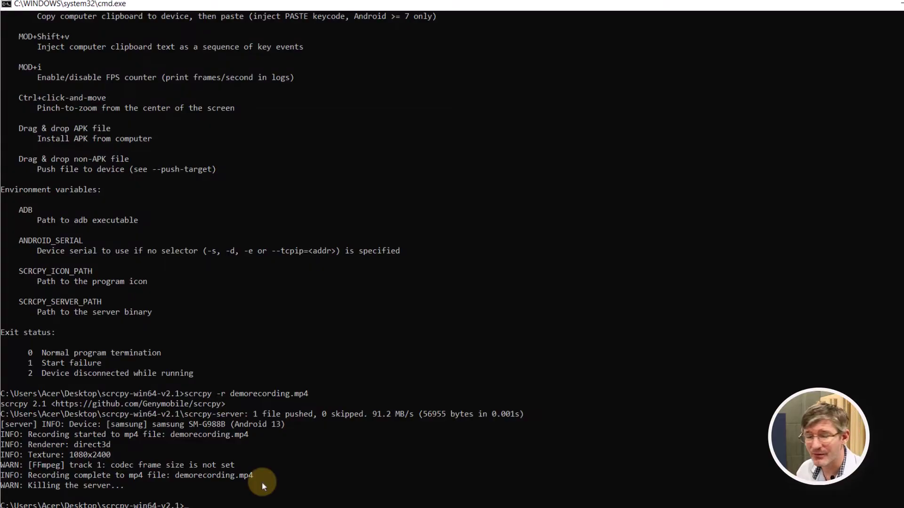
{"action": "left_click", "coordinate": [398, 507]}
{"action": "left_click", "coordinate": [459, 471]}
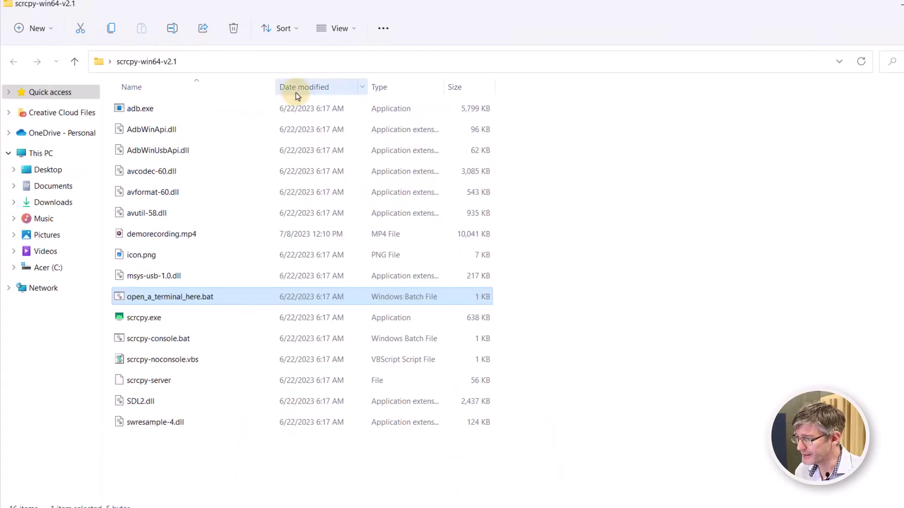
{"action": "left_click", "coordinate": [193, 235]}
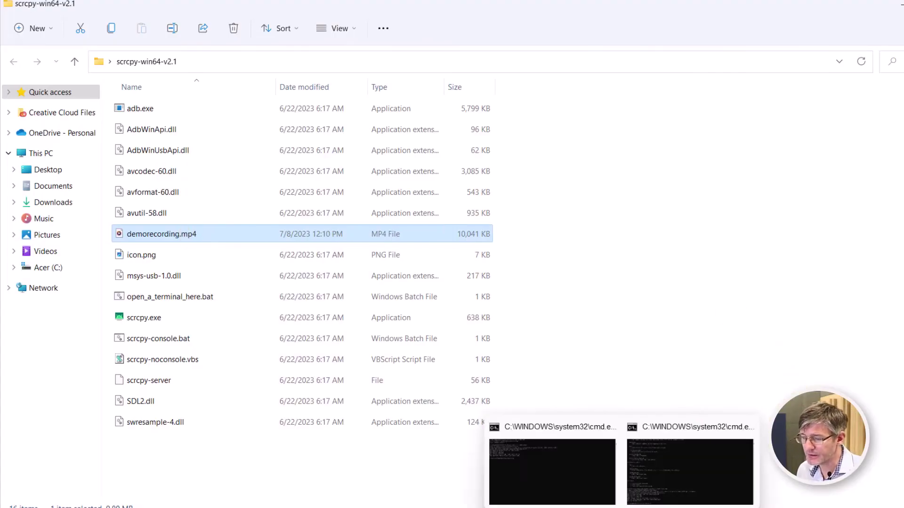
{"action": "left_click", "coordinate": [689, 474]}
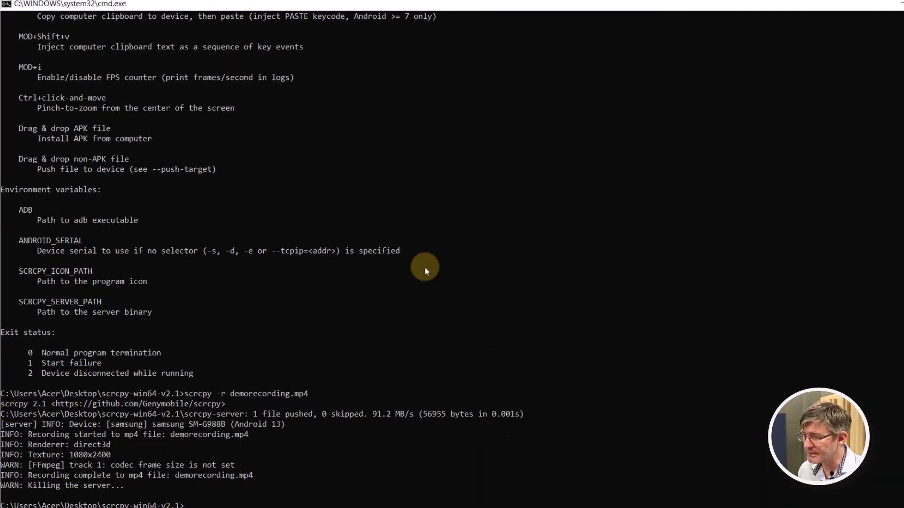
{"action": "scroll", "coordinate": [425, 266], "scroll_direction": "up", "scroll_amount": 20}
{"action": "scroll", "coordinate": [425, 267], "scroll_direction": "up", "scroll_amount": 20}
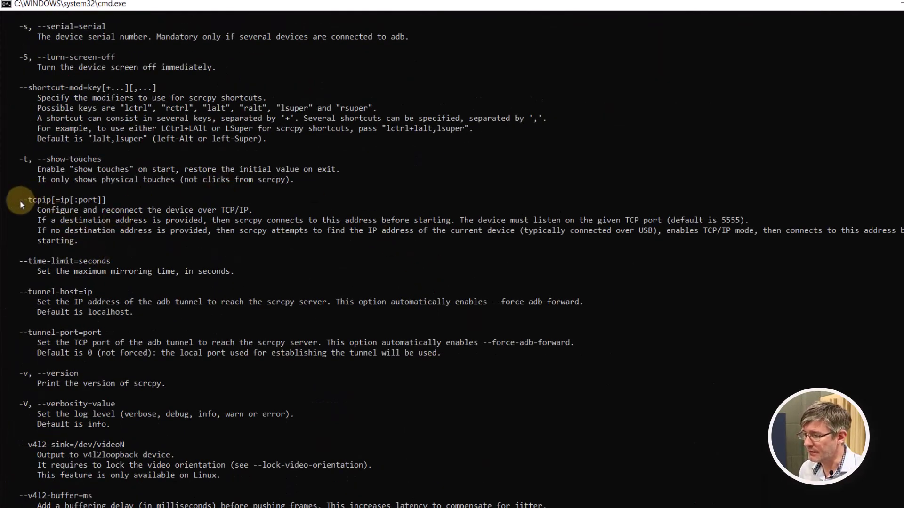
{"action": "left_click_drag", "start_coordinate": [20, 200], "coordinate": [111, 204]}
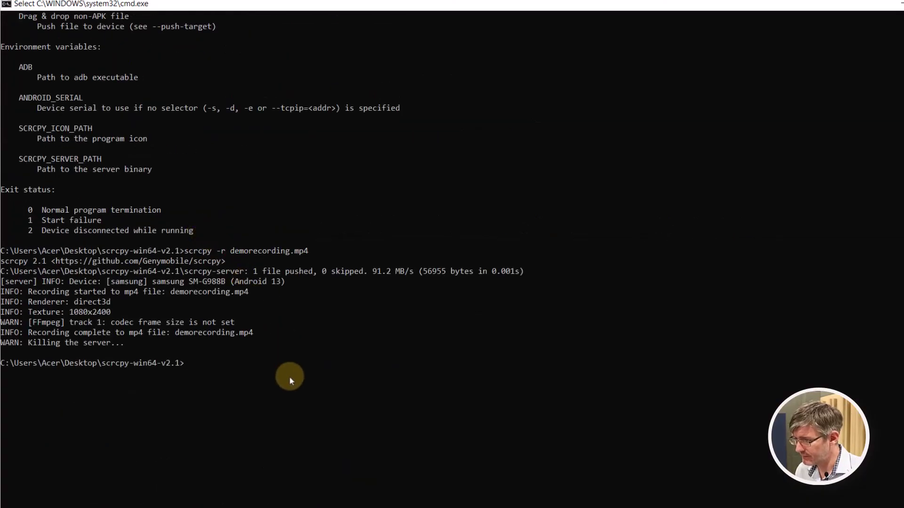
Run 'scrcpy --tcpip'; when it fails, recall the command with the Up arrow
{"action": "type", "text": "scrc"}
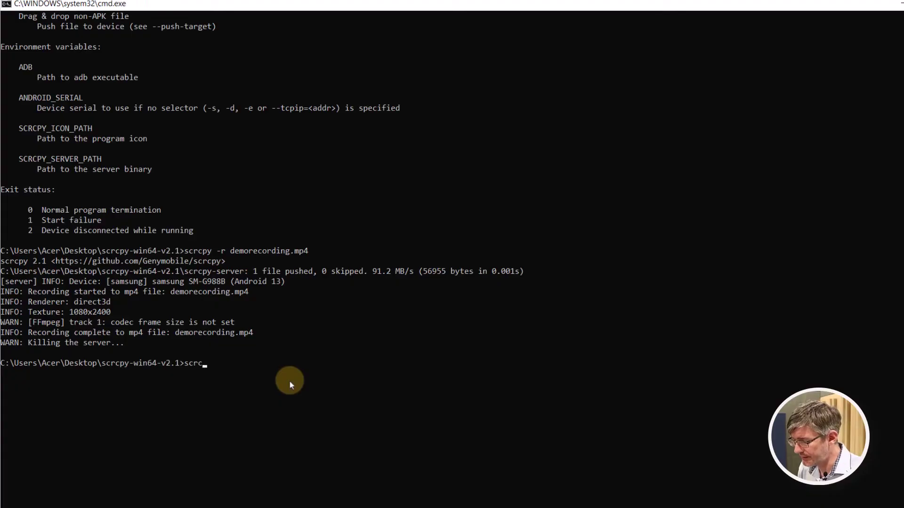
{"action": "type", "text": "py"}
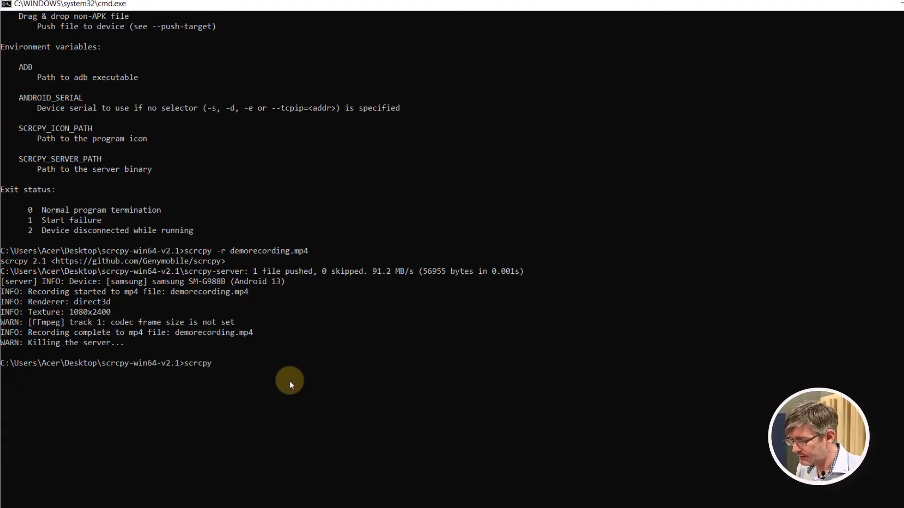
{"action": "type", "text": " --tcpi"}
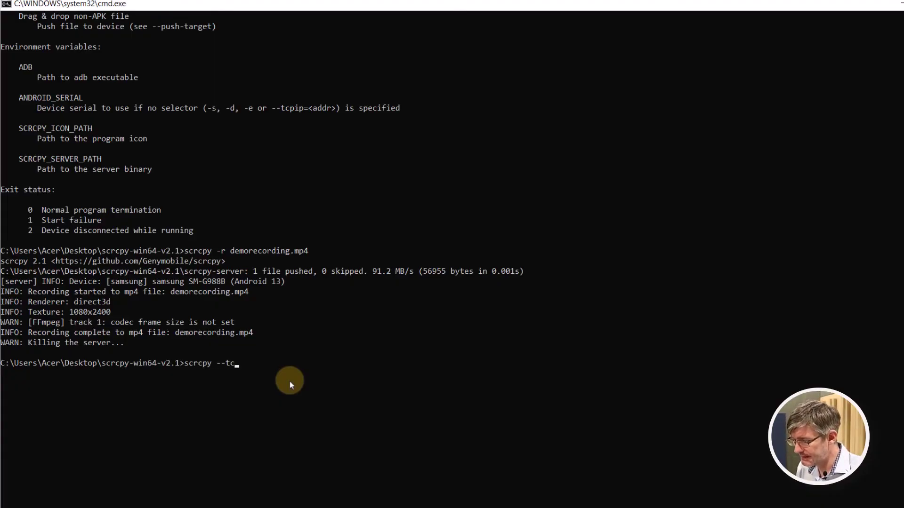
{"action": "type", "text": "p"}
{"action": "key", "text": "Return"}
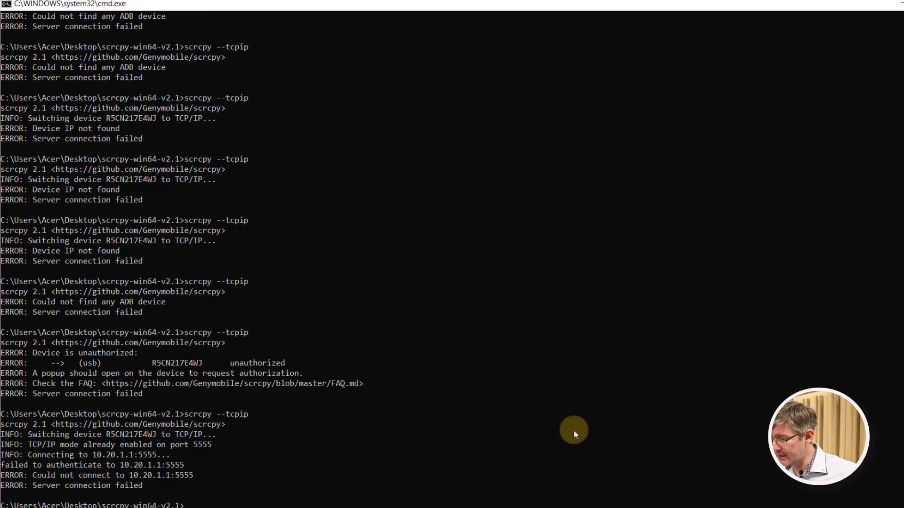
{"action": "key", "text": "Up"}
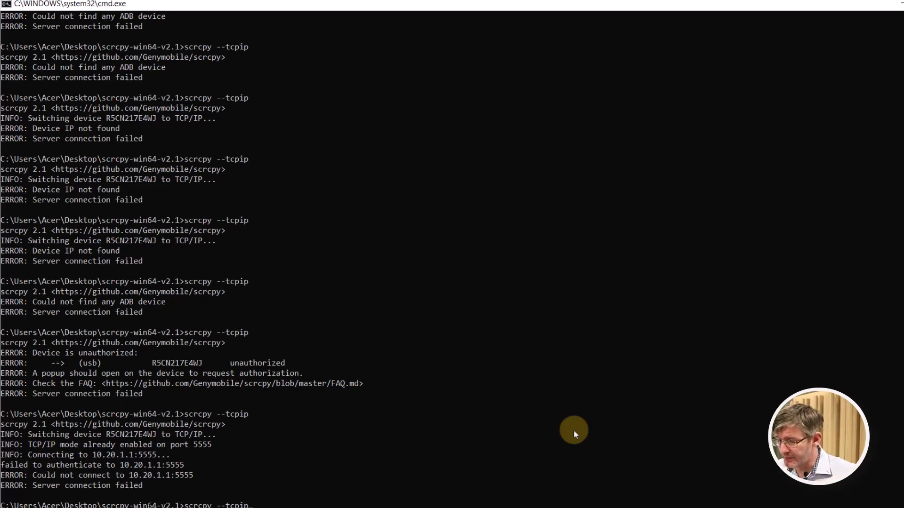
Rerun 'scrcpy --tcpip' to mirror the SM-G988B wirelessly via 10.20.1.1:5555
{"action": "key", "text": "Return"}
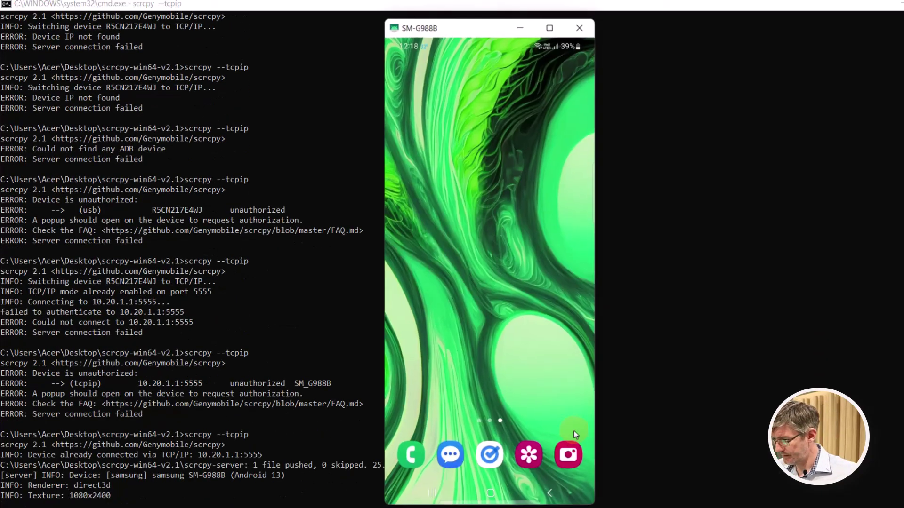